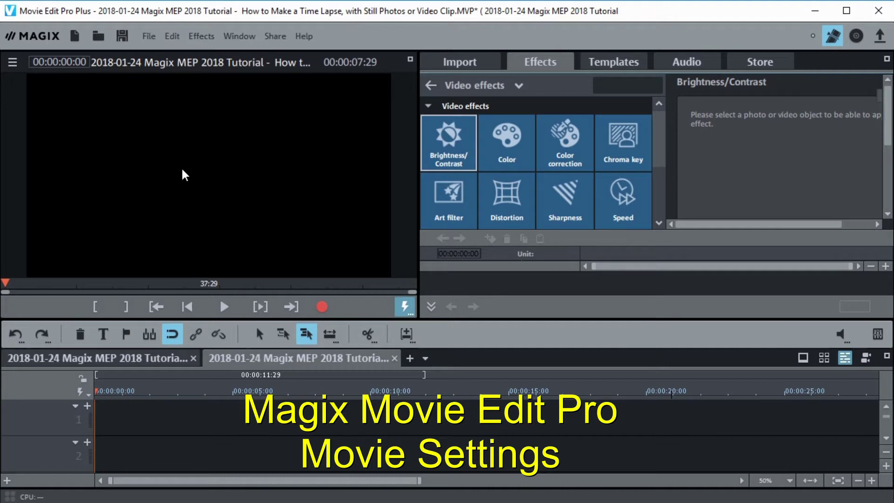
Review the movie settings, checking the available video formats with NTSC HDTV 1080i 16:9 (1920x1080; 29.97fps) selected, and accept them.
{"action": "left_click", "coordinate": [148, 38]}
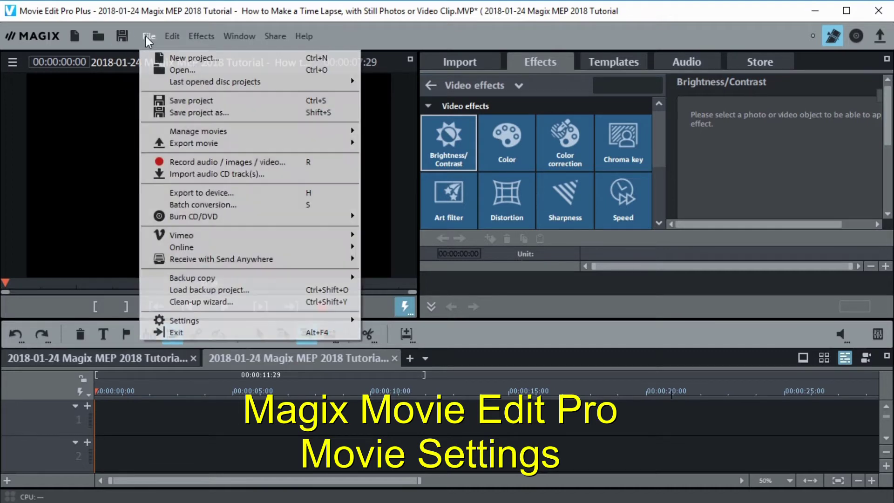
{"action": "mouse_move", "coordinate": [173, 324]}
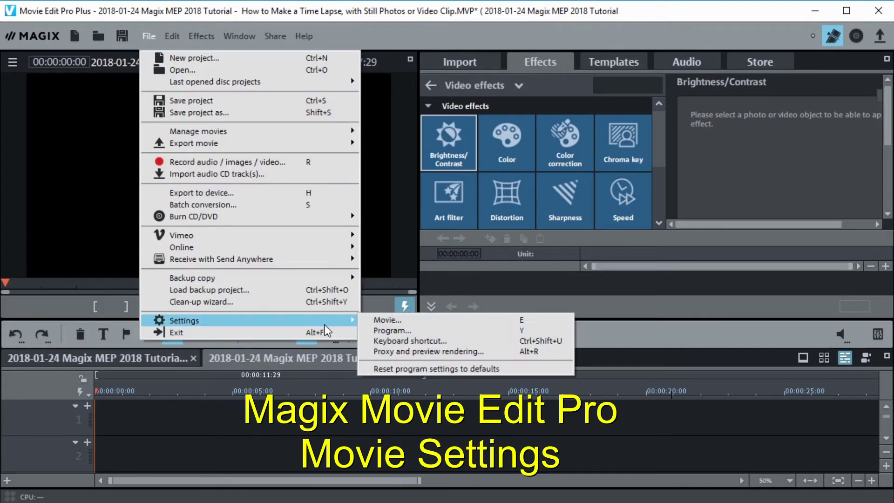
{"action": "left_click", "coordinate": [393, 322]}
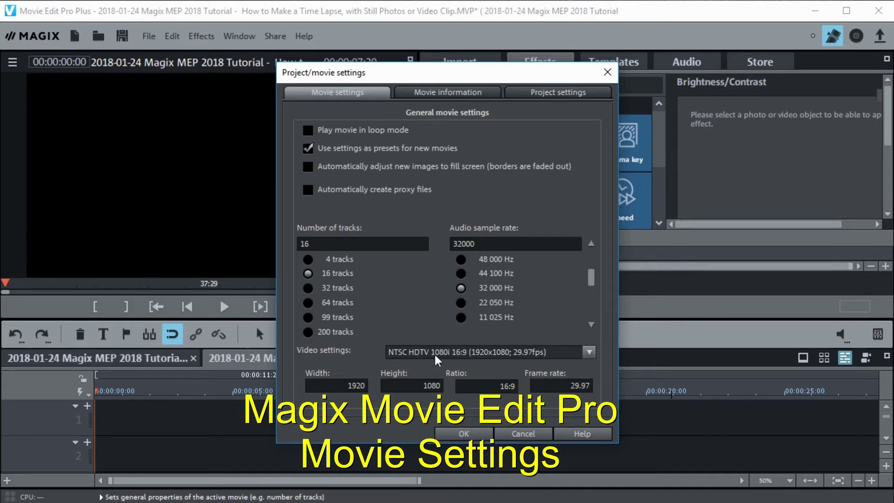
{"action": "left_click", "coordinate": [595, 354]}
{"action": "left_click", "coordinate": [595, 353]}
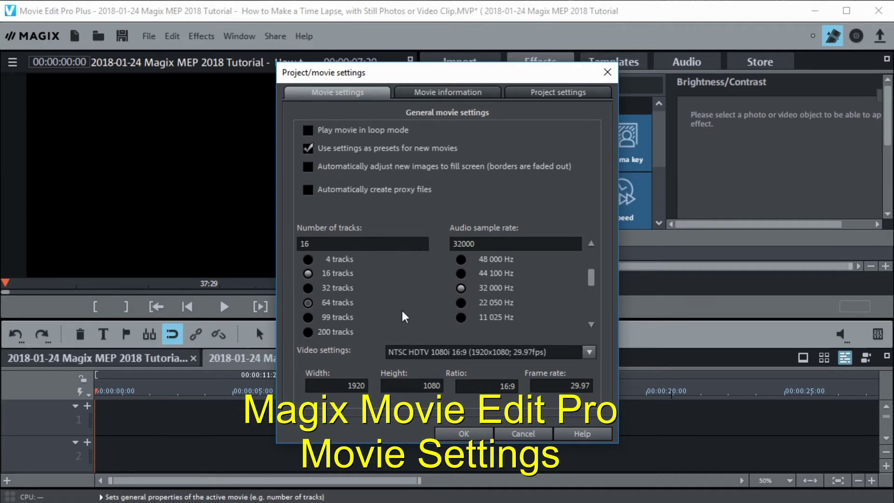
{"action": "left_click", "coordinate": [472, 433]}
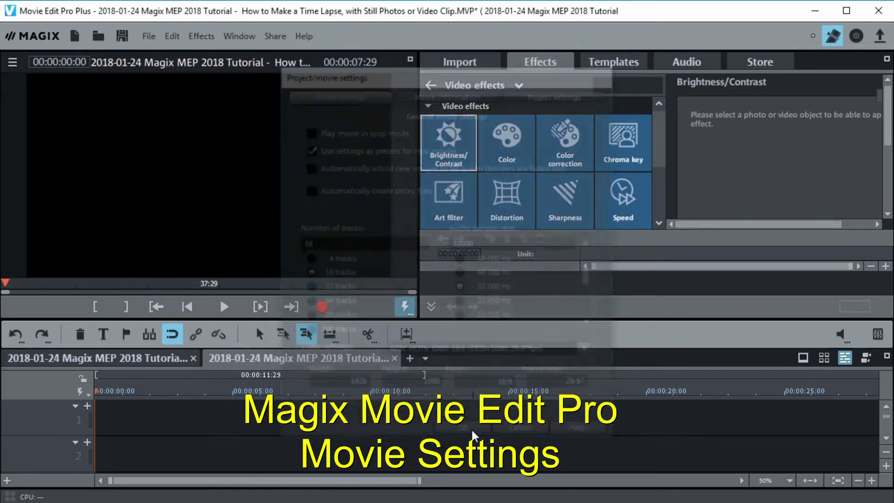
Change the time unit of the standard picture length for imports in the program's video/audio settings and apply it.
{"action": "left_click", "coordinate": [149, 36]}
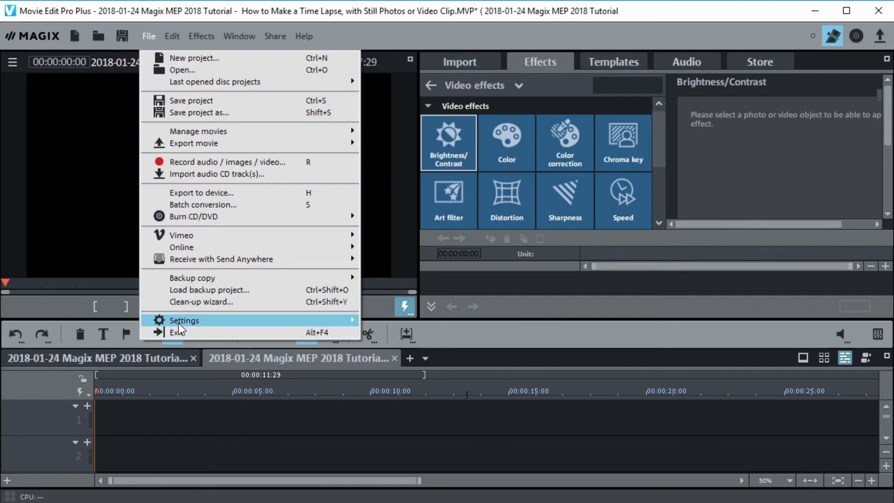
{"action": "mouse_move", "coordinate": [187, 325]}
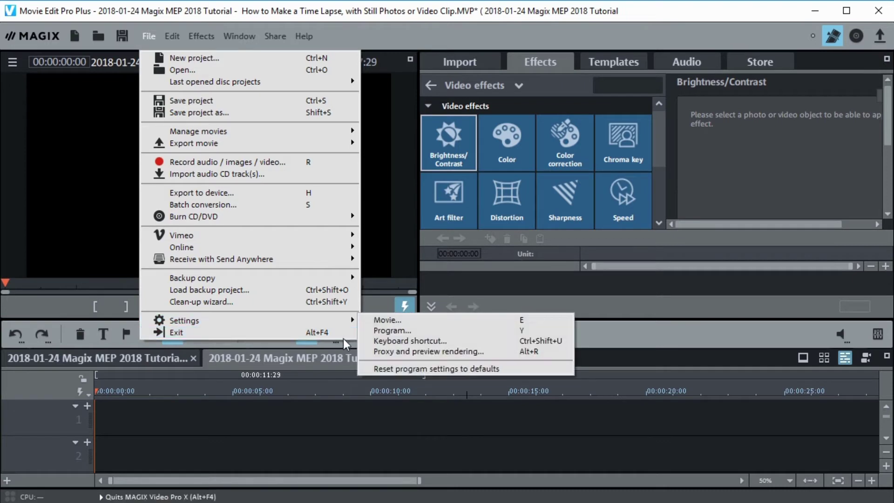
{"action": "left_click", "coordinate": [390, 331]}
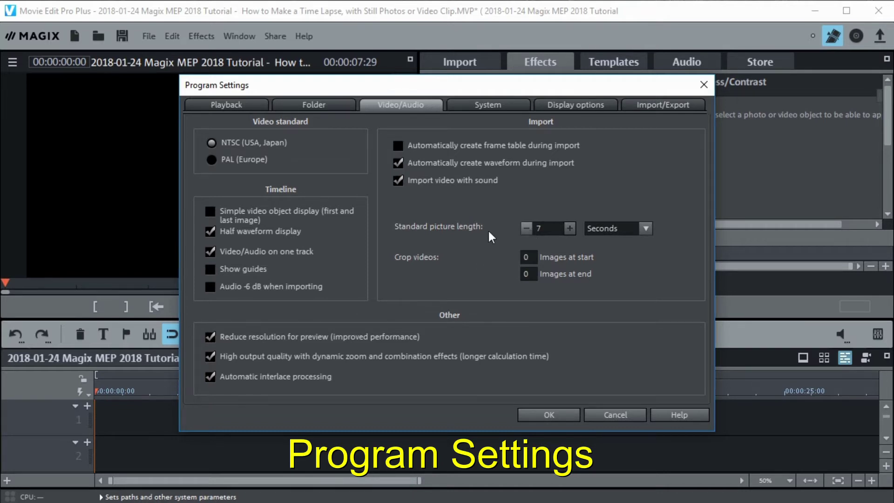
{"action": "left_click", "coordinate": [645, 228]}
{"action": "left_click", "coordinate": [623, 260]}
{"action": "left_click", "coordinate": [544, 416]}
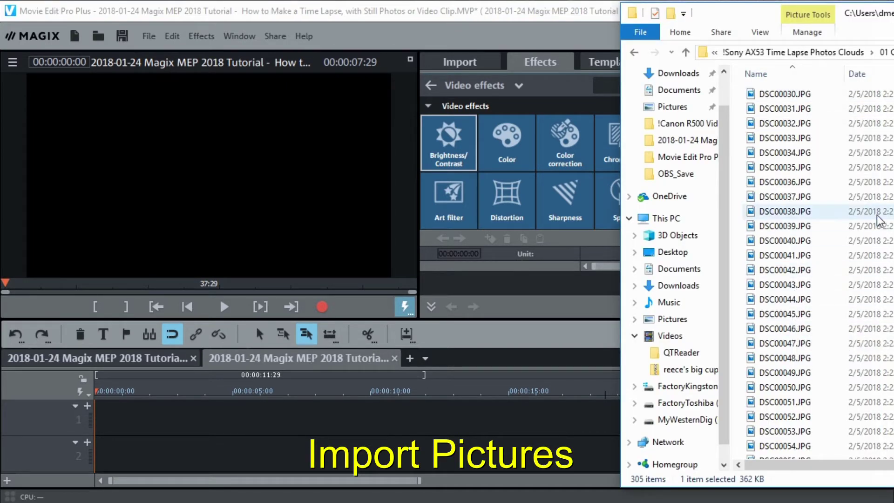
Place all photos DSC00030.JPG to DSC00334.JPG from the time lapse photo folder at the start of track 1.
{"action": "scroll", "coordinate": [818, 272], "scroll_direction": "down", "scroll_amount": 20}
{"action": "scroll", "coordinate": [818, 273], "scroll_direction": "down", "scroll_amount": 20}
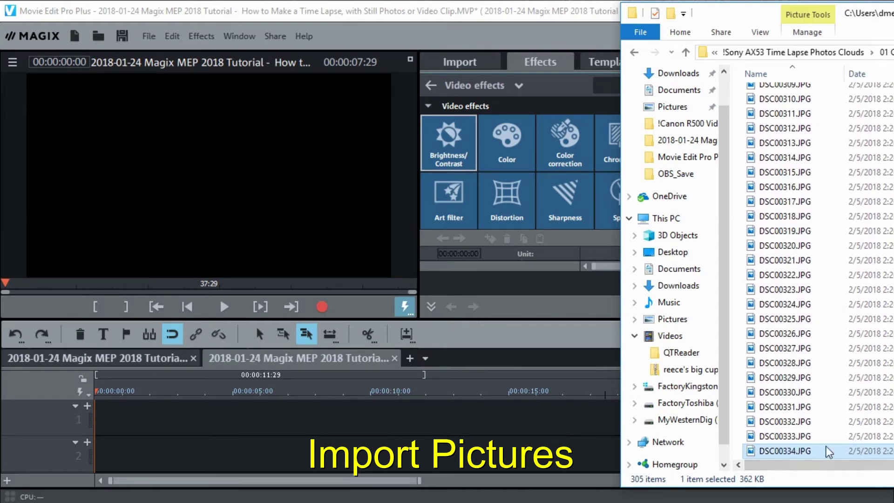
{"action": "key", "text": "F2"}
{"action": "scroll", "coordinate": [818, 272], "scroll_direction": "up", "scroll_amount": 20}
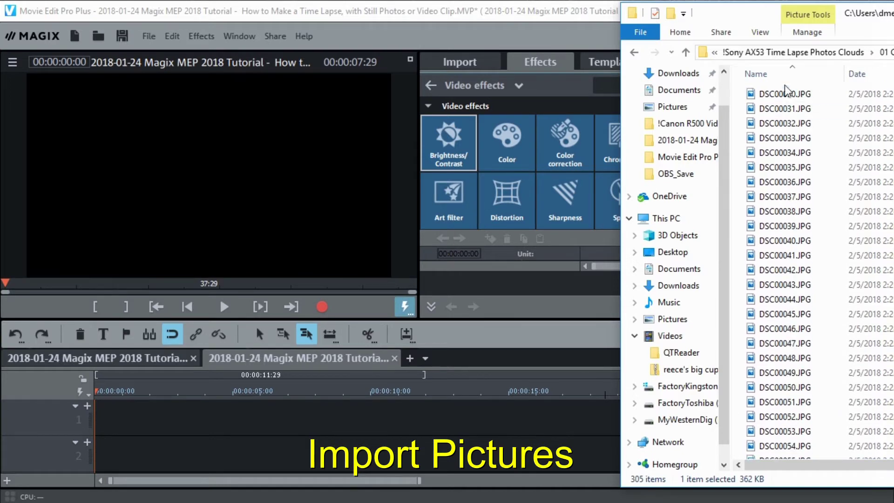
{"action": "key", "text": "ctrl+a"}
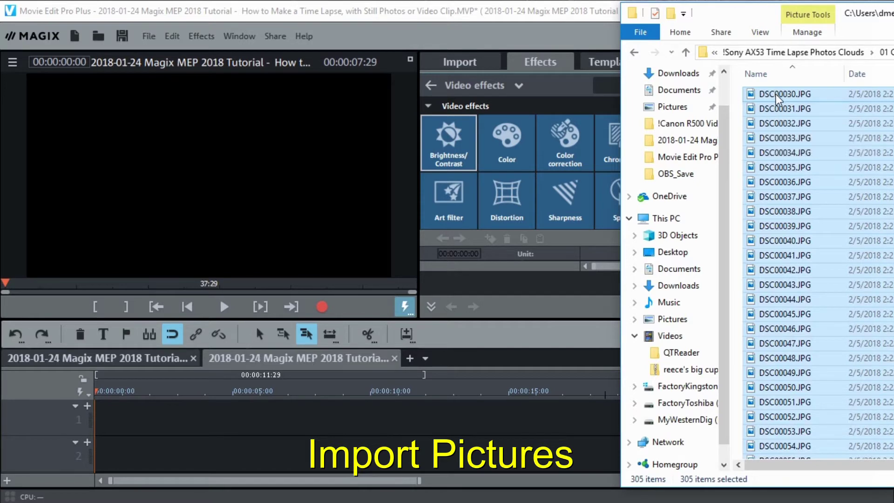
{"action": "left_click_drag", "start_coordinate": [775, 98], "coordinate": [84, 422]}
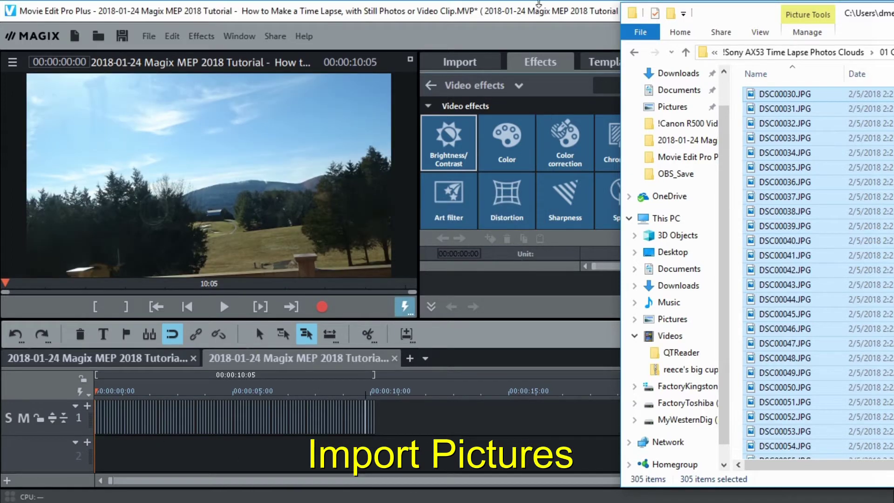
{"action": "left_click", "coordinate": [540, 13]}
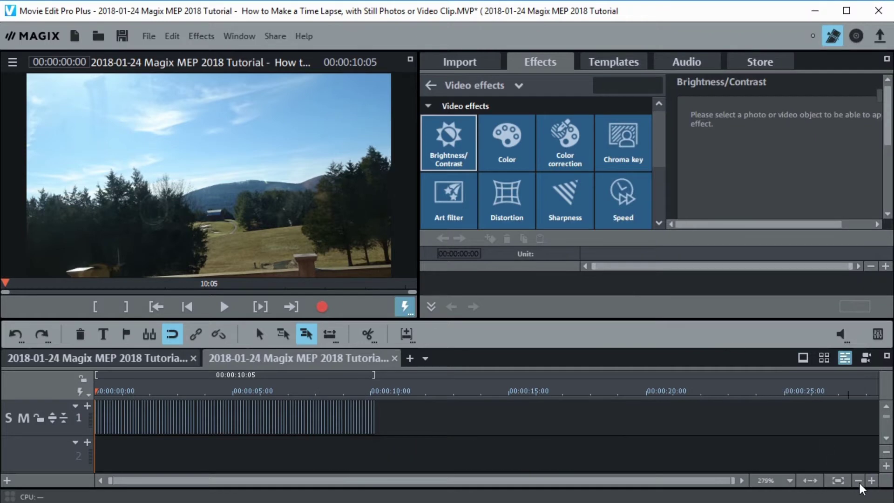
Examine the individual photos of the imported sequence on track 1 and play back the time lapse from the start.
{"action": "left_click", "coordinate": [871, 480]}
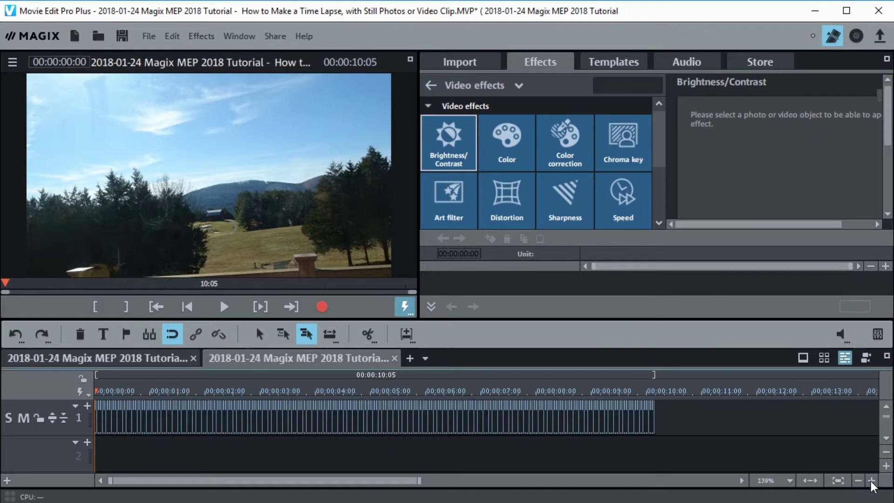
{"action": "left_click", "coordinate": [871, 480]}
{"action": "left_click", "coordinate": [871, 482]}
{"action": "left_click", "coordinate": [871, 482]}
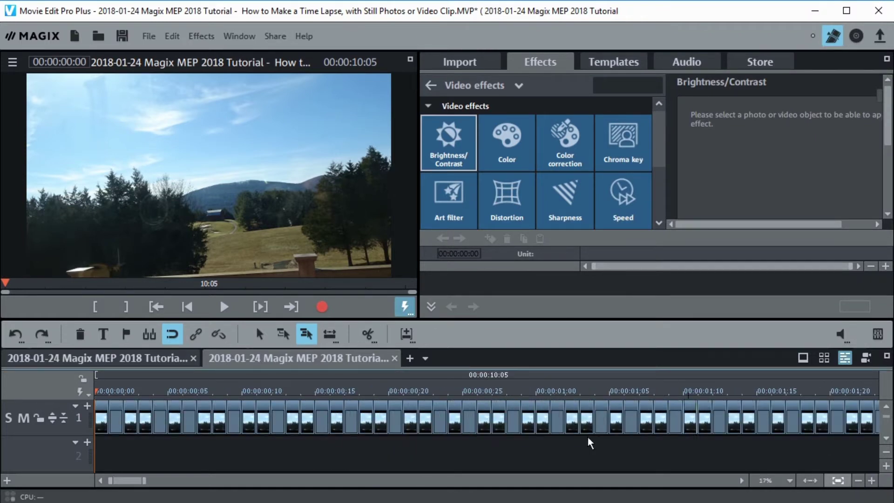
{"action": "left_click_drag", "start_coordinate": [114, 390], "coordinate": [95, 391]}
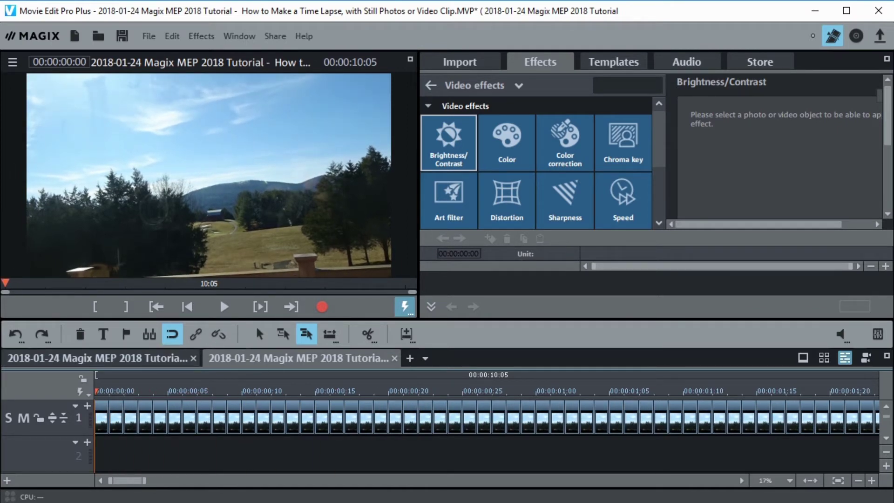
{"action": "left_click", "coordinate": [809, 480]}
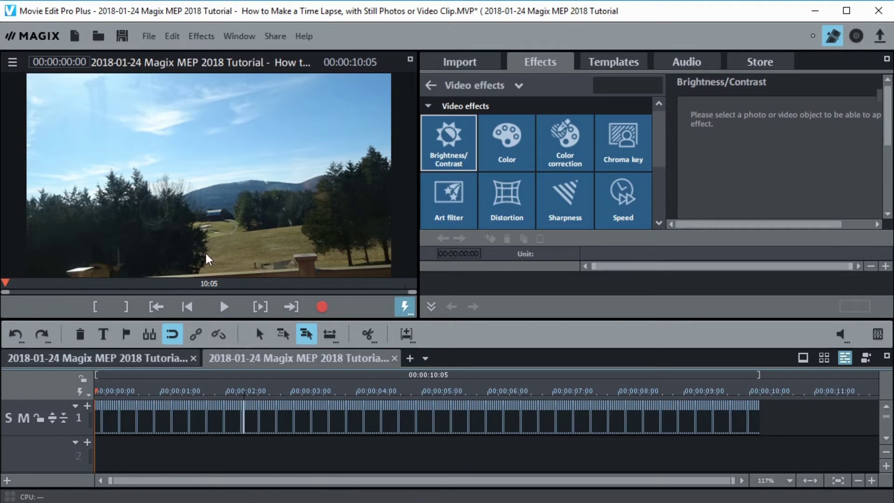
{"action": "key", "text": "space"}
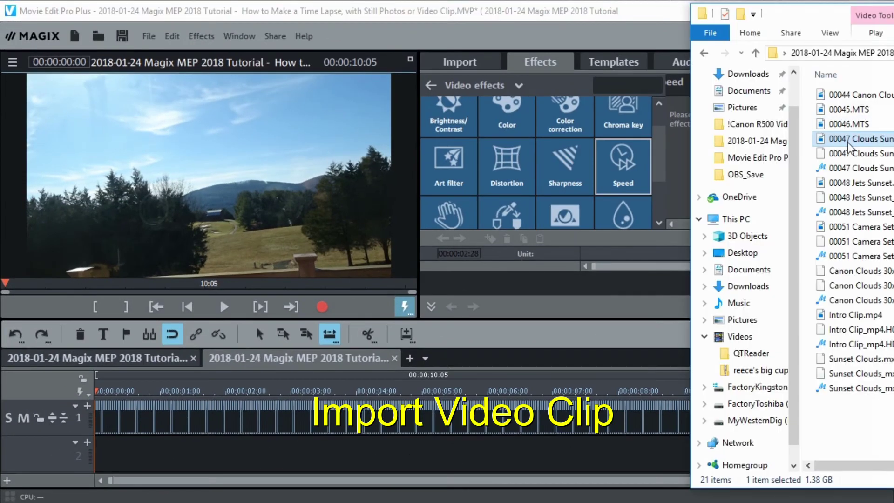
Place the video clip 00047 Clouds Sunset.MTS at the start of track 2 and set its speed factor to about 2.03.
{"action": "left_click_drag", "start_coordinate": [848, 140], "coordinate": [122, 449]}
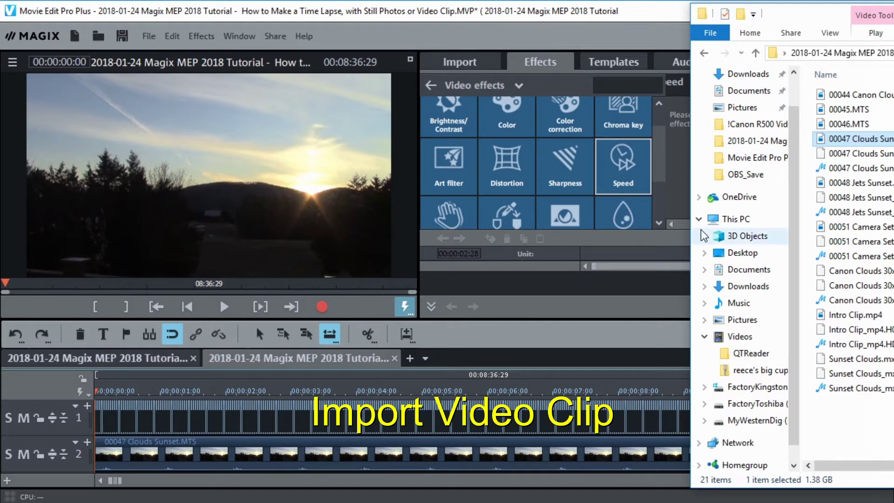
{"action": "left_click", "coordinate": [662, 14]}
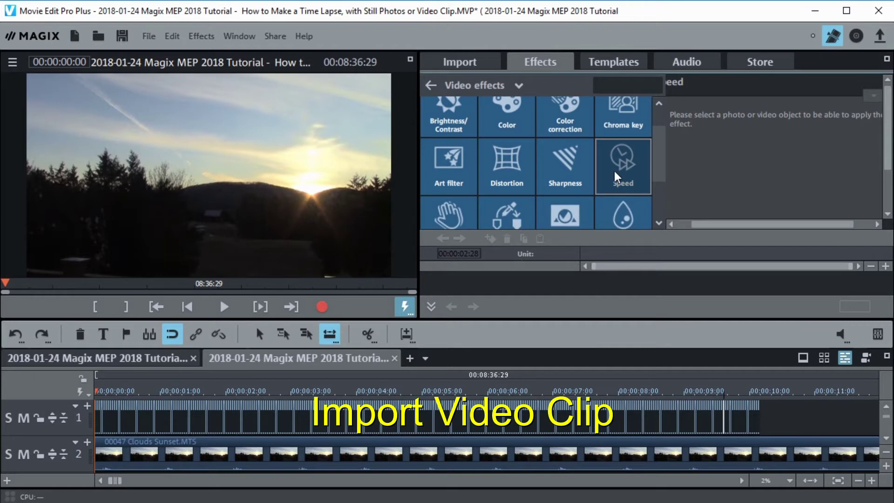
{"action": "left_click", "coordinate": [642, 455]}
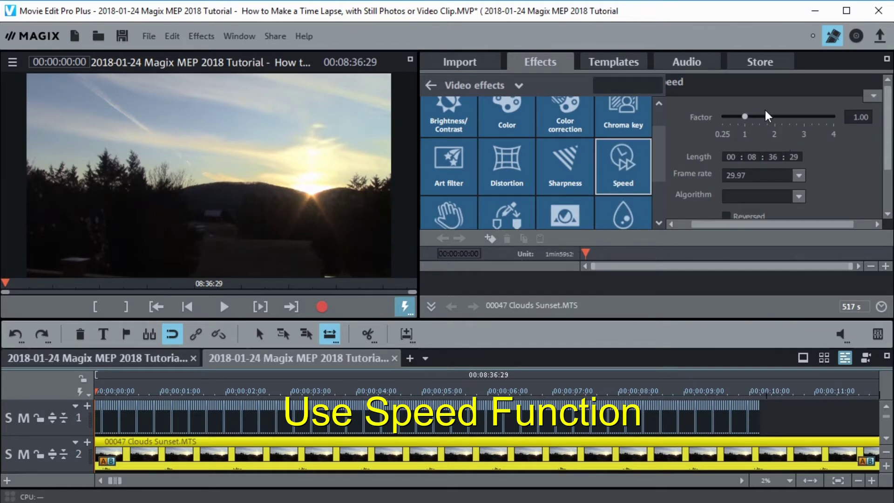
{"action": "left_click_drag", "start_coordinate": [748, 115], "coordinate": [775, 124]}
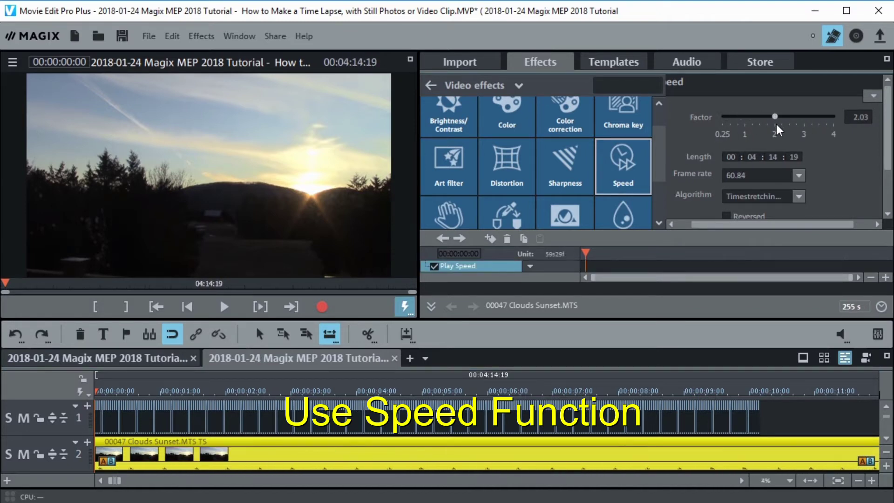
Position the playhead at 00:00:09:29 and set the Clouds Sunset clip's speed factor to 4.00.
{"action": "left_click", "coordinate": [811, 480]}
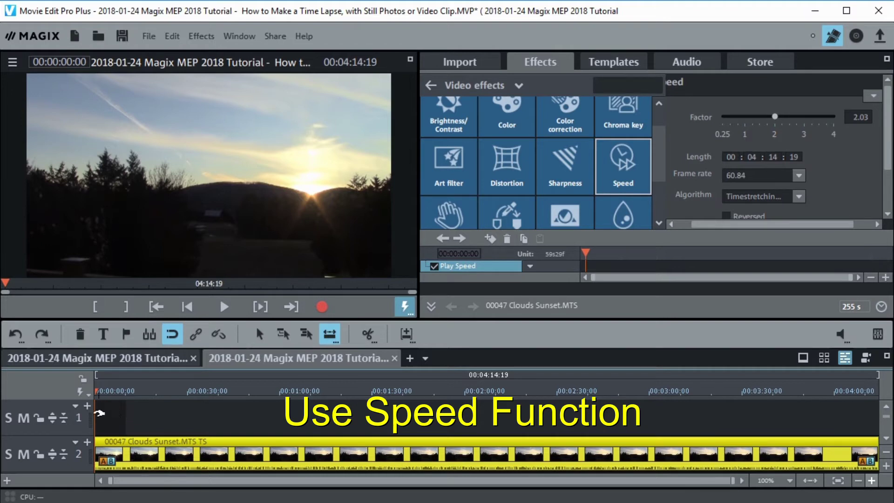
{"action": "left_click", "coordinate": [125, 391]}
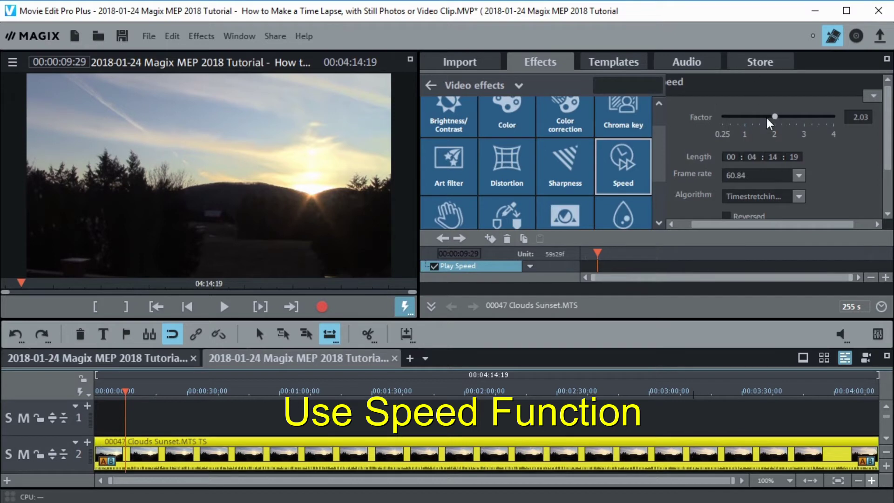
{"action": "left_click_drag", "start_coordinate": [774, 119], "coordinate": [842, 118]}
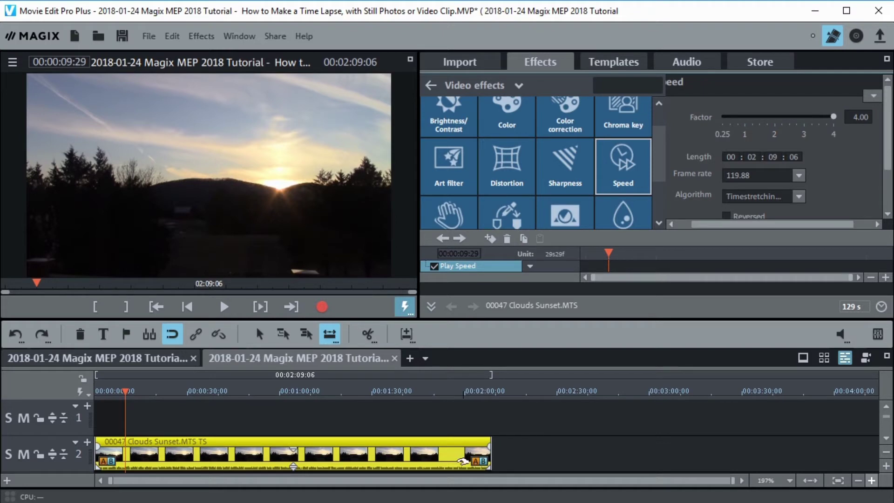
Try to set the Clouds Sunset clip's speed factor to 8 while keeping its audio.
{"action": "type", "text": "8"}
{"action": "key", "text": "Return"}
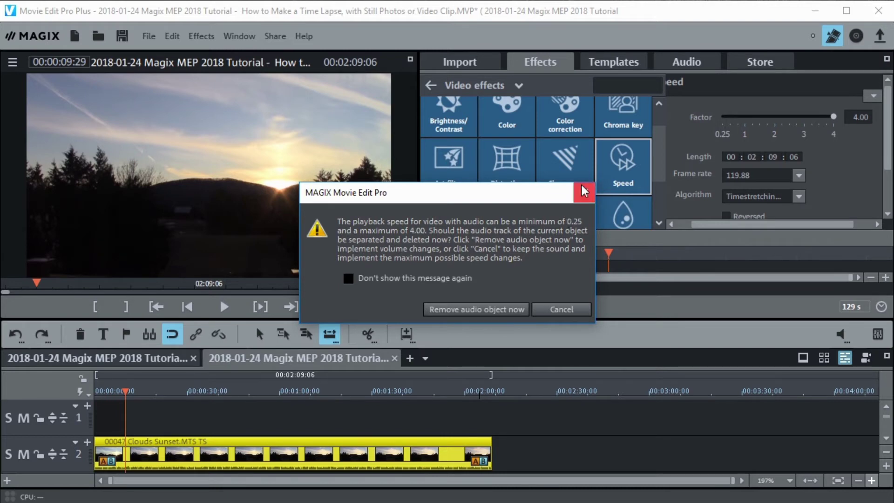
{"action": "left_click", "coordinate": [561, 310]}
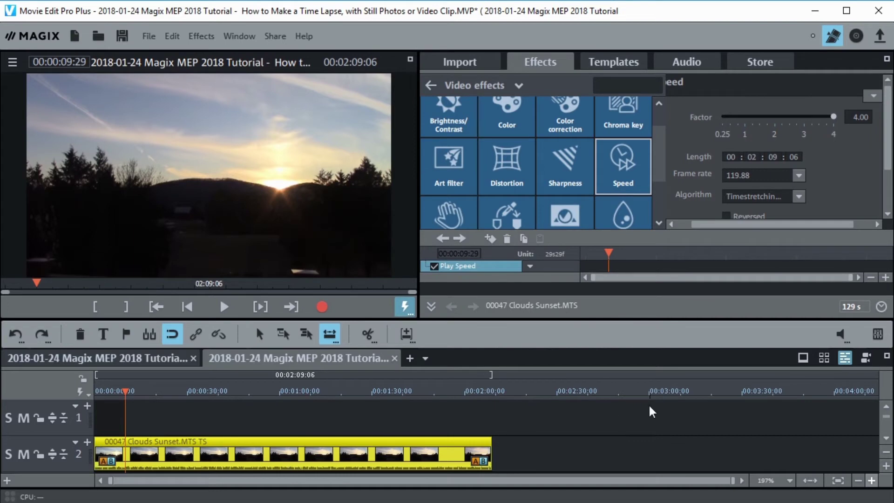
Ungroup the Clouds Sunset clip's video and audio, and delete the separated audio object on track 3.
{"action": "left_click", "coordinate": [886, 440]}
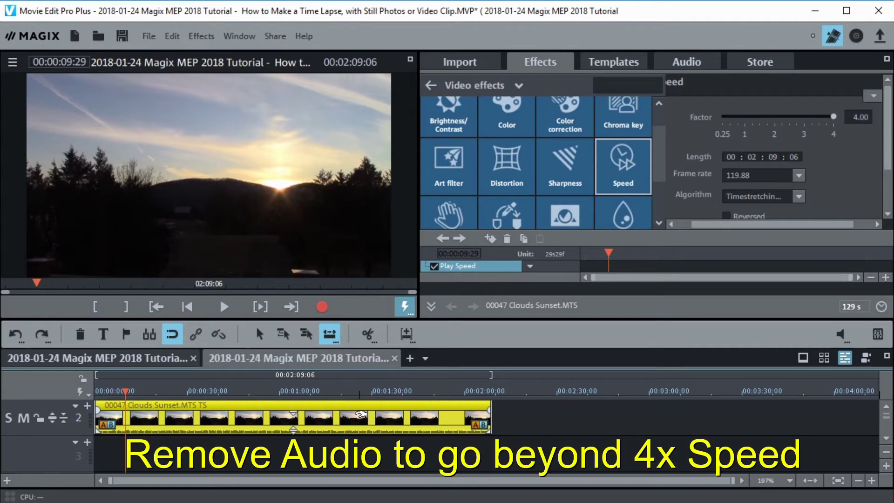
{"action": "left_click", "coordinate": [220, 334]}
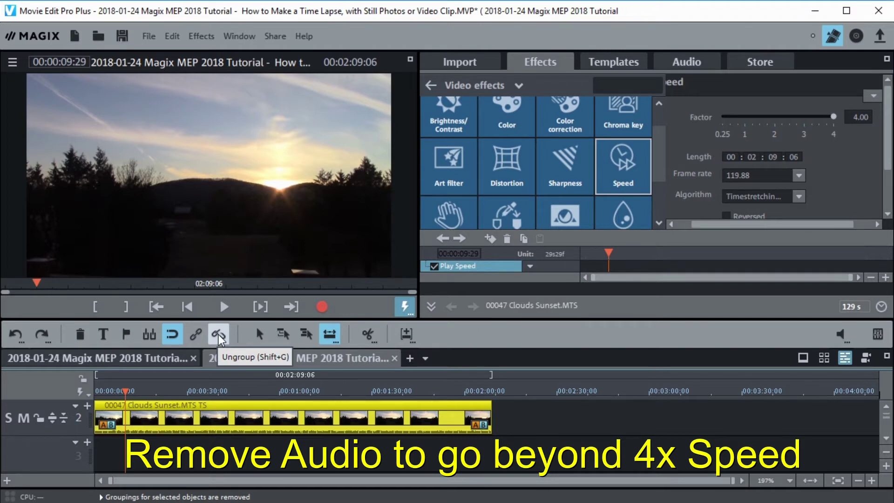
{"action": "left_click", "coordinate": [252, 444]}
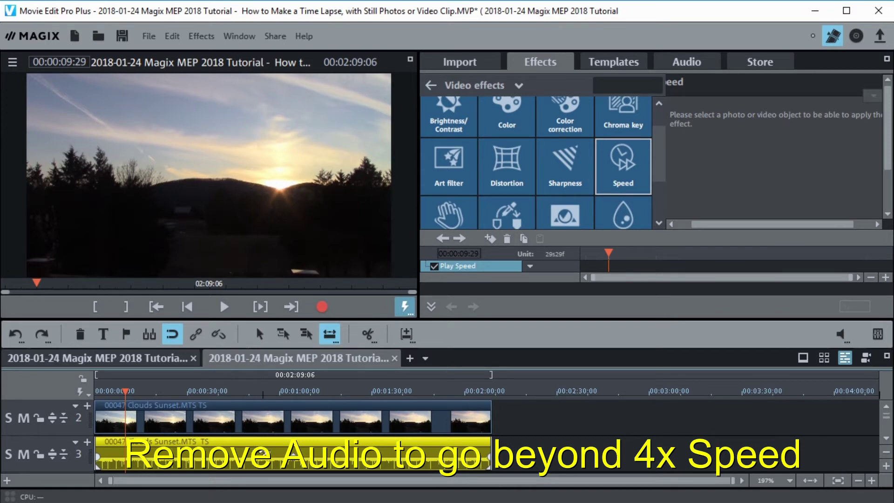
{"action": "key", "text": "Delete"}
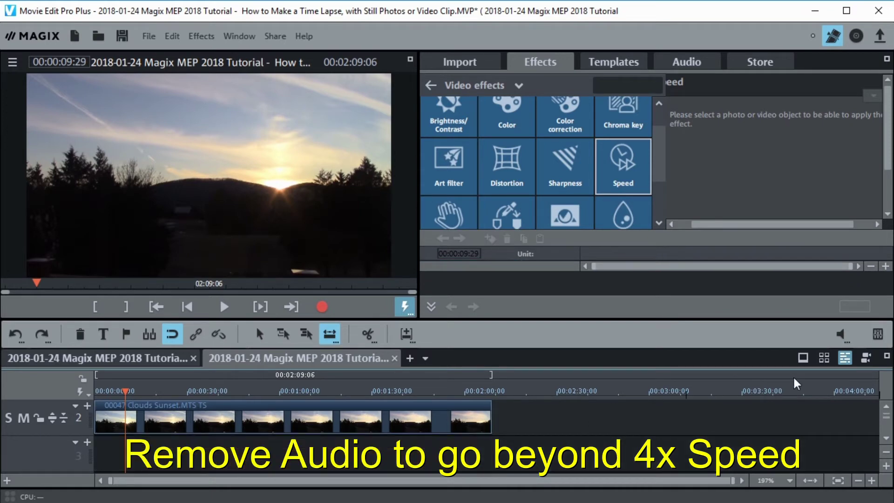
Set the speed factor of the video-only Clouds Sunset clip on track 2 to 8.00.
{"action": "left_click", "coordinate": [886, 406]}
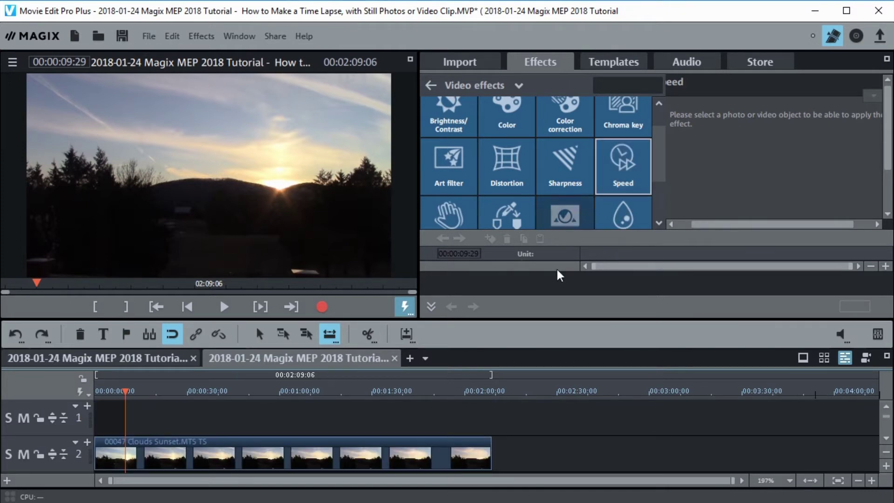
{"action": "left_click", "coordinate": [447, 447]}
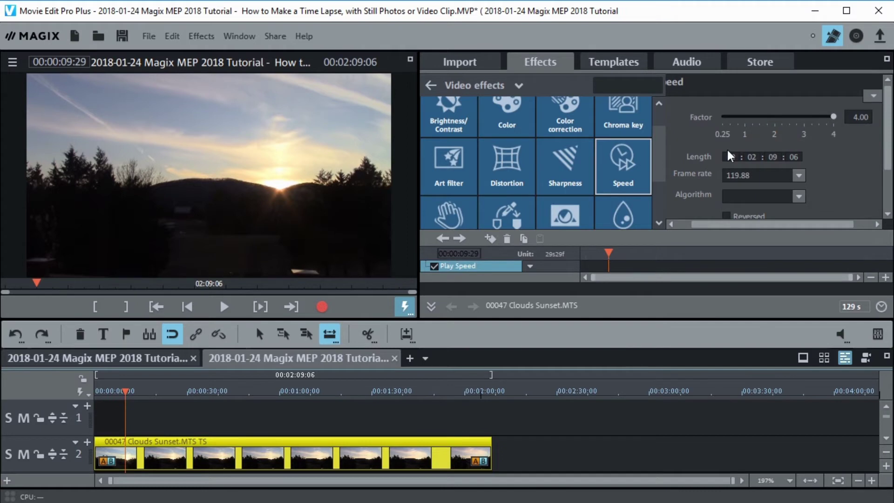
{"action": "mouse_move", "coordinate": [860, 117]}
{"action": "left_mouse_down"}
{"action": "mouse_move", "coordinate": [875, 111]}
{"action": "mouse_move", "coordinate": [847, 116]}
{"action": "left_mouse_up"}
{"action": "type", "text": "8"}
{"action": "key", "text": "Return"}
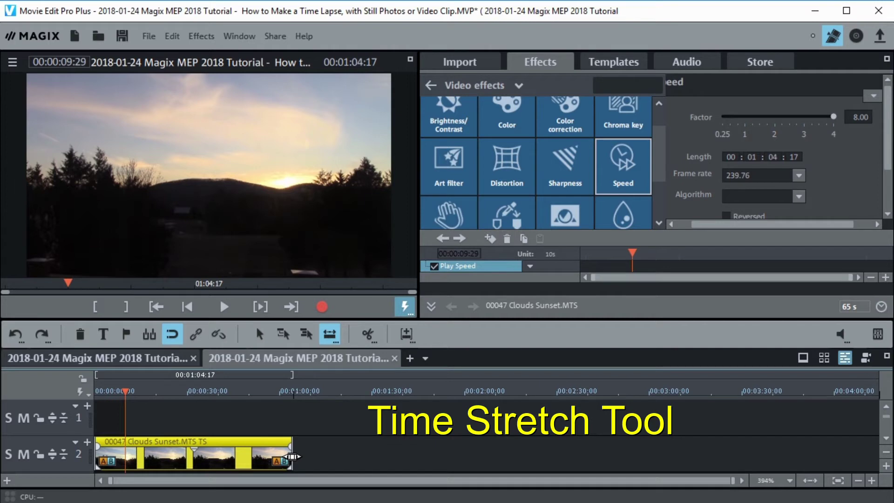
Time-stretch the Clouds Sunset clip on track 2 to a length of 00:00:10:05, matching the end of the photo sequence on track 1.
{"action": "left_click_drag", "start_coordinate": [292, 456], "coordinate": [126, 452]}
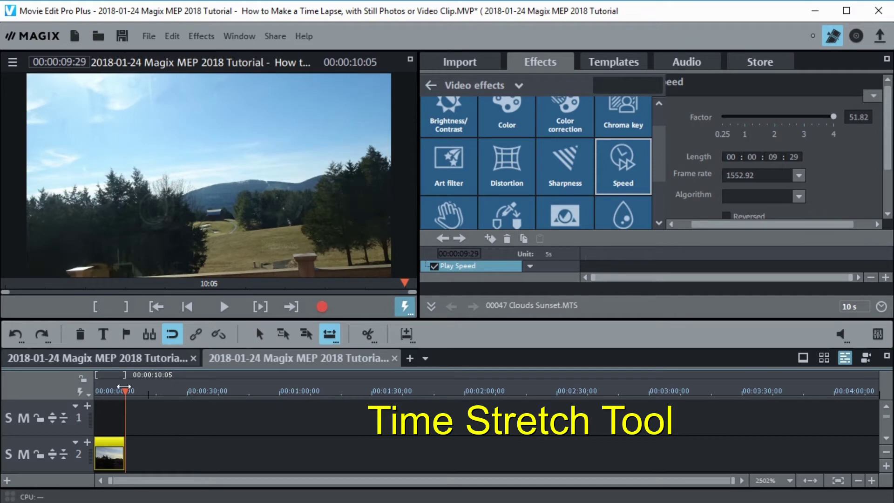
{"action": "left_click", "coordinate": [101, 391]}
{"action": "left_click_drag", "start_coordinate": [98, 390], "coordinate": [106, 391]}
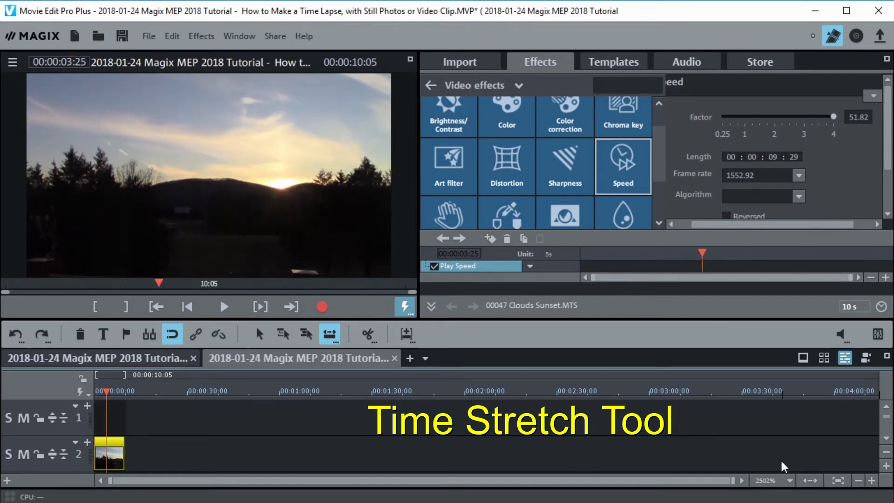
{"action": "left_click", "coordinate": [807, 479]}
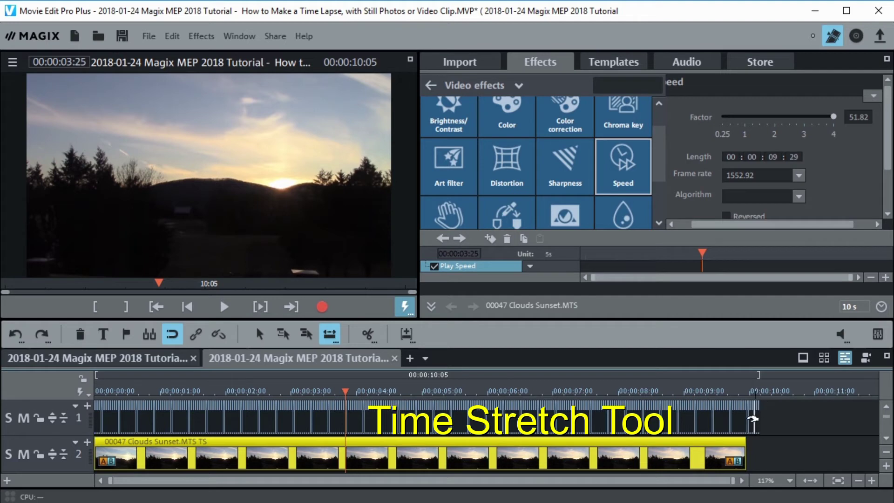
{"action": "left_click_drag", "start_coordinate": [744, 454], "coordinate": [758, 454]}
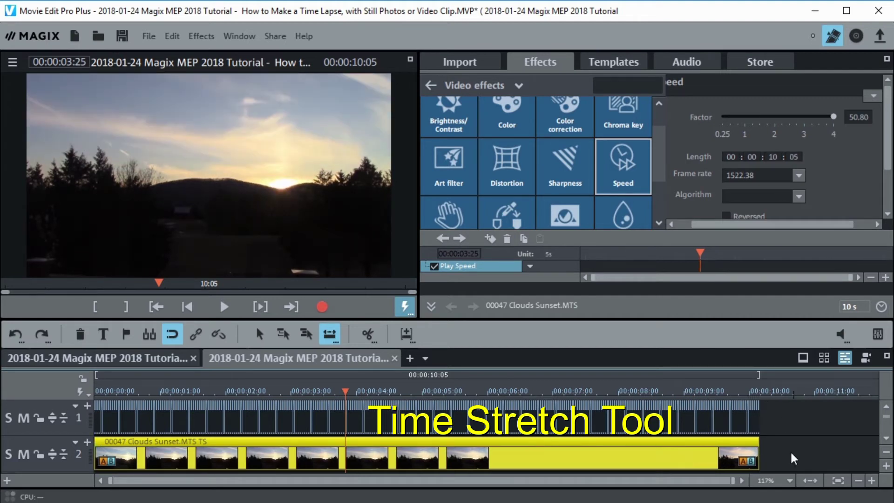
{"action": "left_click", "coordinate": [849, 117]}
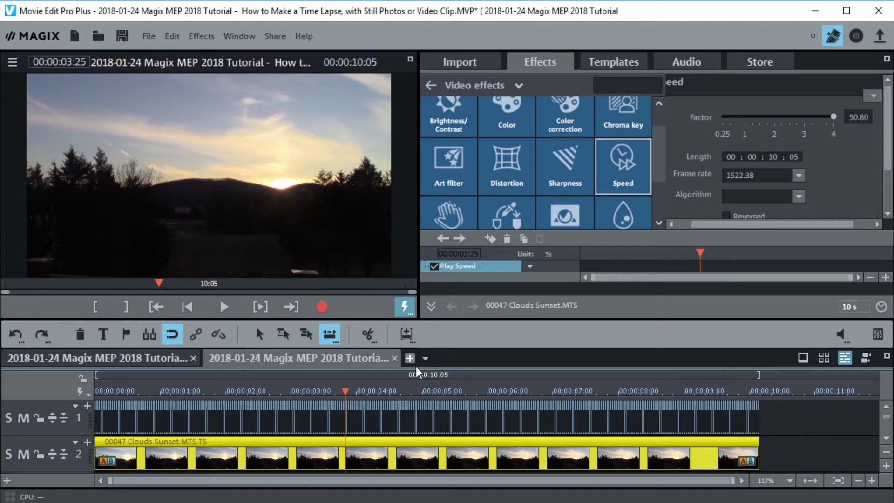
Switch from the object stretch mouse mode back to the standard selection mouse mode.
{"action": "left_click", "coordinate": [330, 337]}
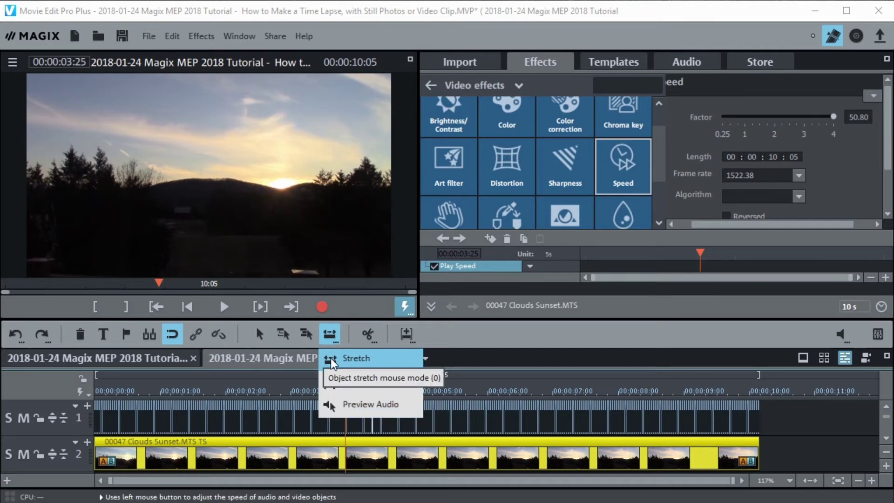
{"action": "left_click", "coordinate": [328, 335]}
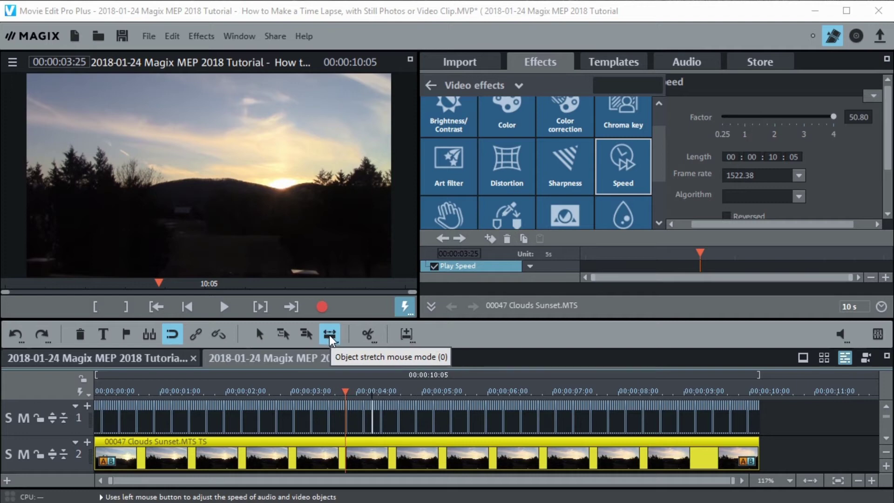
{"action": "left_click", "coordinate": [259, 334]}
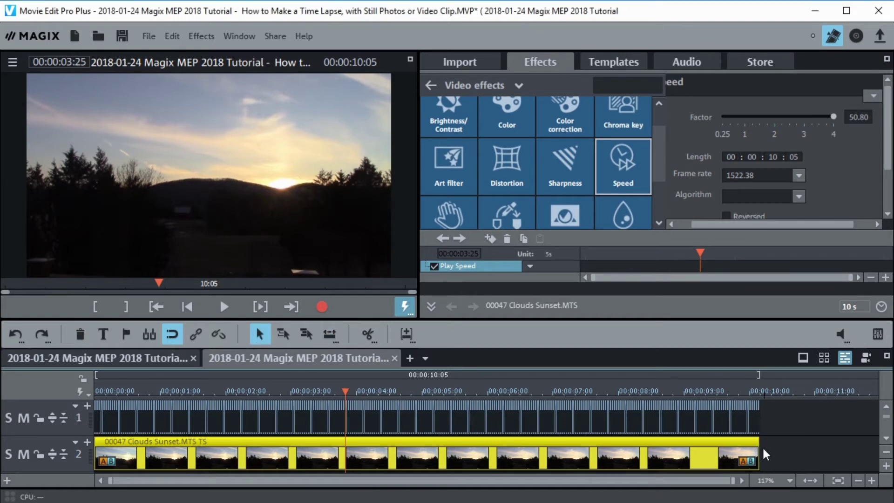
Scrub through the sped-up sunset clip, and mute track 2 to scrub through the photo time lapse on track 1.
{"action": "left_click_drag", "start_coordinate": [342, 391], "coordinate": [236, 477]}
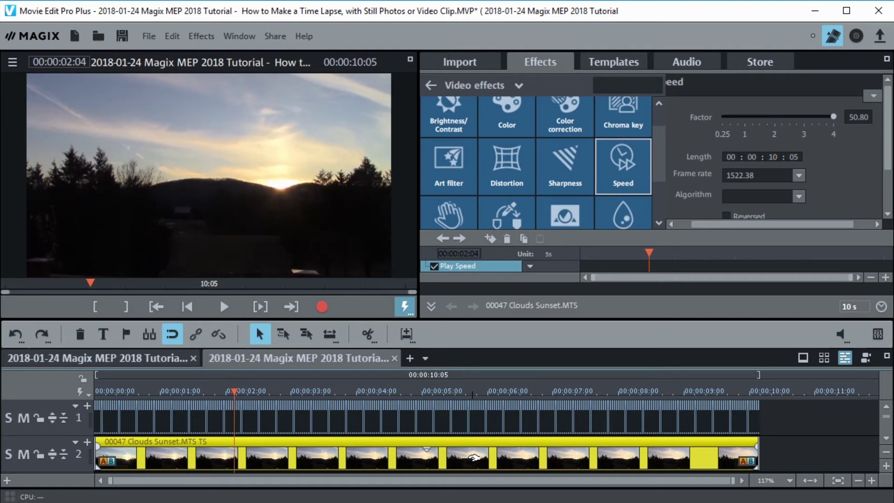
{"action": "mouse_move", "coordinate": [233, 392]}
{"action": "left_mouse_down"}
{"action": "mouse_move", "coordinate": [324, 392]}
{"action": "mouse_move", "coordinate": [280, 392]}
{"action": "left_mouse_up"}
{"action": "left_click", "coordinate": [23, 454]}
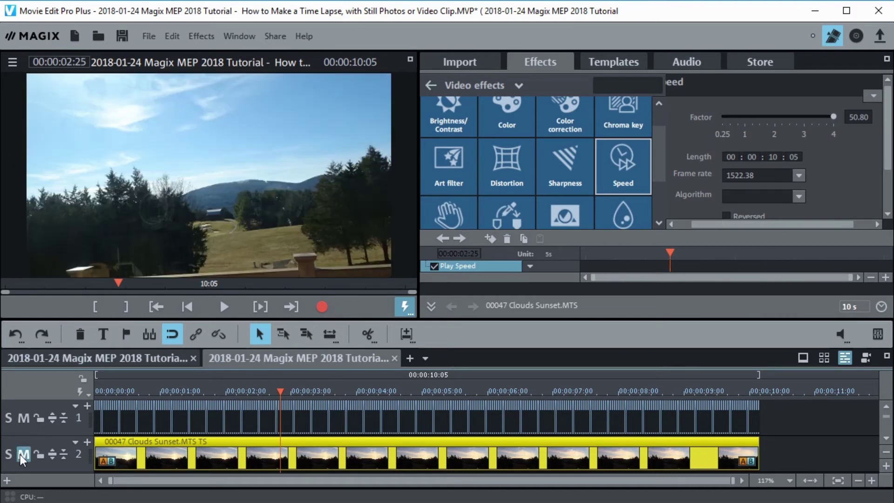
{"action": "mouse_move", "coordinate": [279, 392]}
{"action": "left_mouse_down"}
{"action": "mouse_move", "coordinate": [193, 392]}
{"action": "mouse_move", "coordinate": [252, 393]}
{"action": "left_mouse_up"}
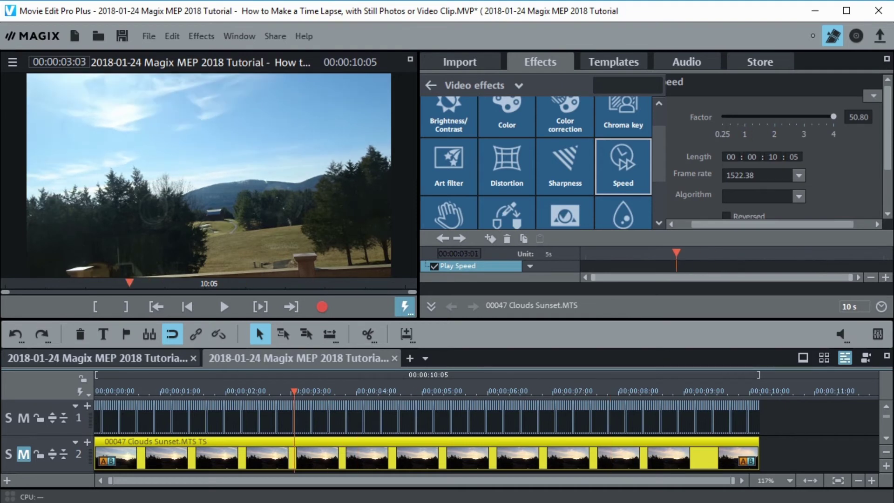
{"action": "left_click_drag", "start_coordinate": [356, 392], "coordinate": [358, 392]}
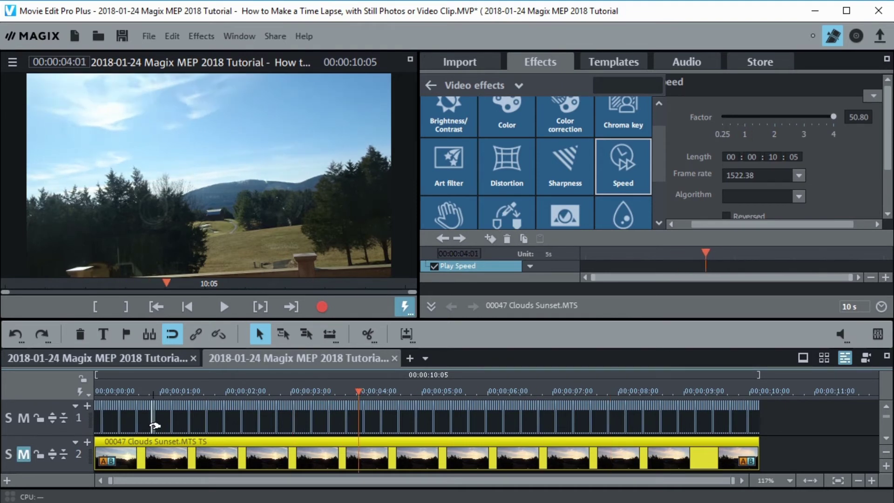
Play the photo time lapse from 00:00:04:01 and from 00:00:01:13, and scrub through it to examine the cloud motion.
{"action": "key", "text": "space"}
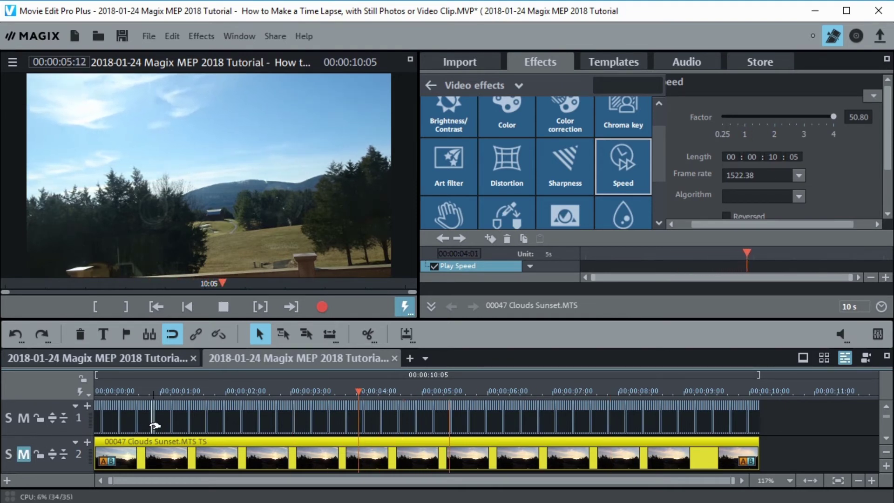
{"action": "key", "text": "space"}
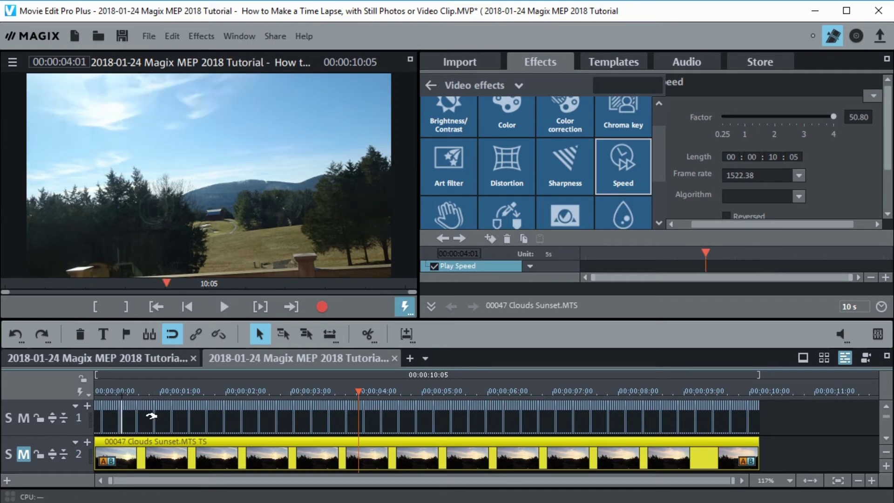
{"action": "key", "text": "space"}
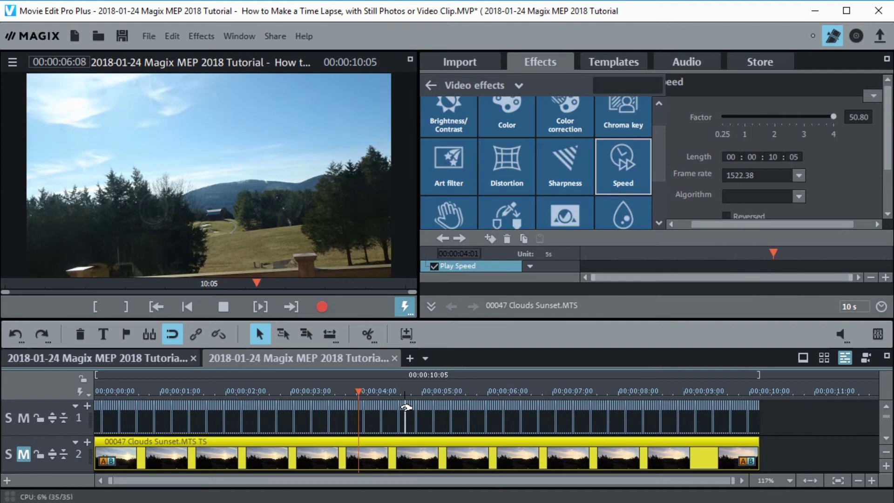
{"action": "left_click", "coordinate": [187, 391]}
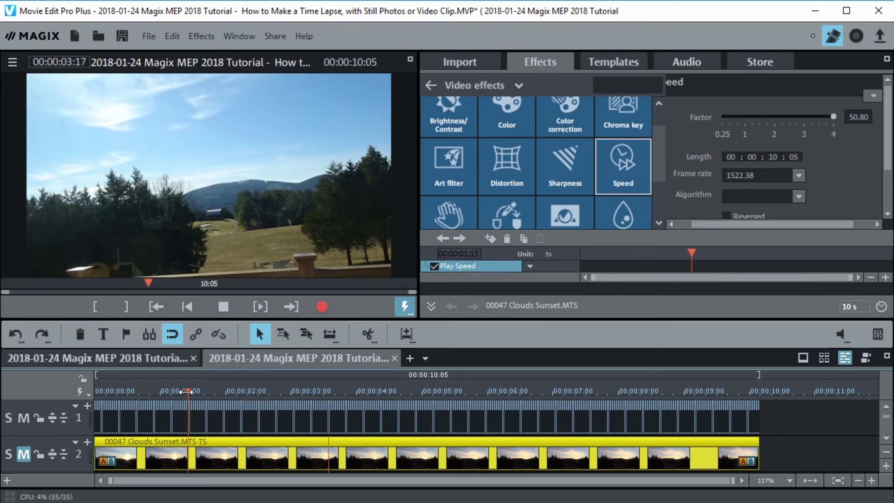
{"action": "key", "text": "space"}
{"action": "left_click", "coordinate": [329, 391]}
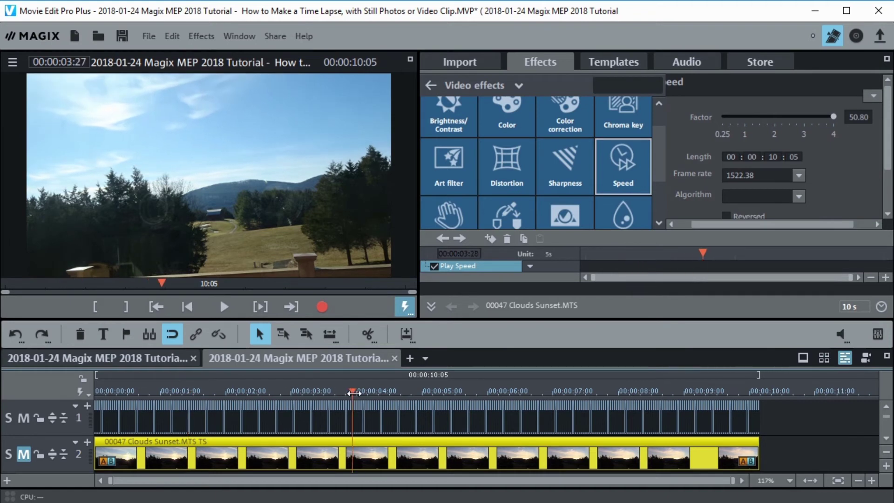
{"action": "left_click_drag", "start_coordinate": [299, 401], "coordinate": [399, 409]}
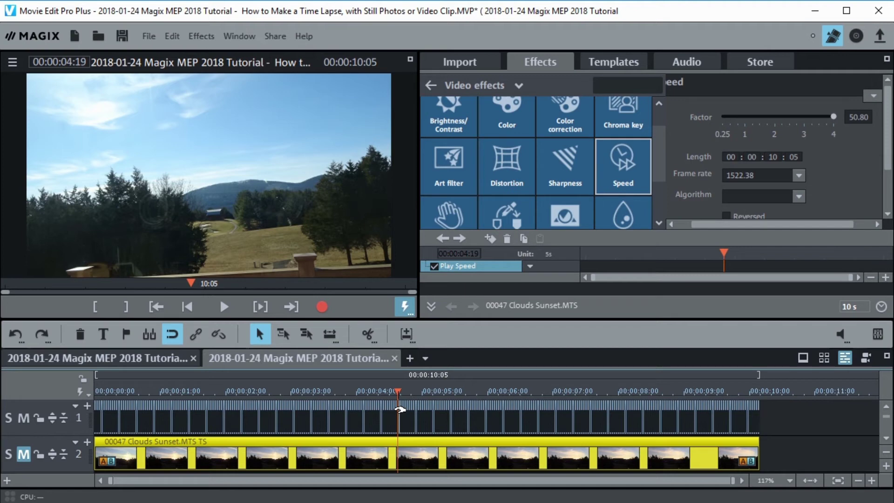
{"action": "left_click_drag", "start_coordinate": [400, 408], "coordinate": [222, 399]}
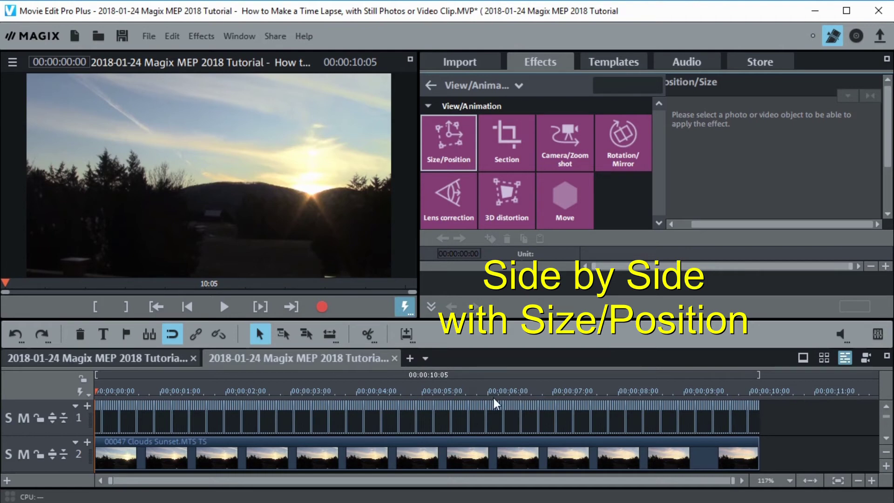
Shift the Clouds Sunset clip horizontally to position -954 with Size/Position, showing both time lapses side by side, and deselect the clip.
{"action": "left_click", "coordinate": [502, 454]}
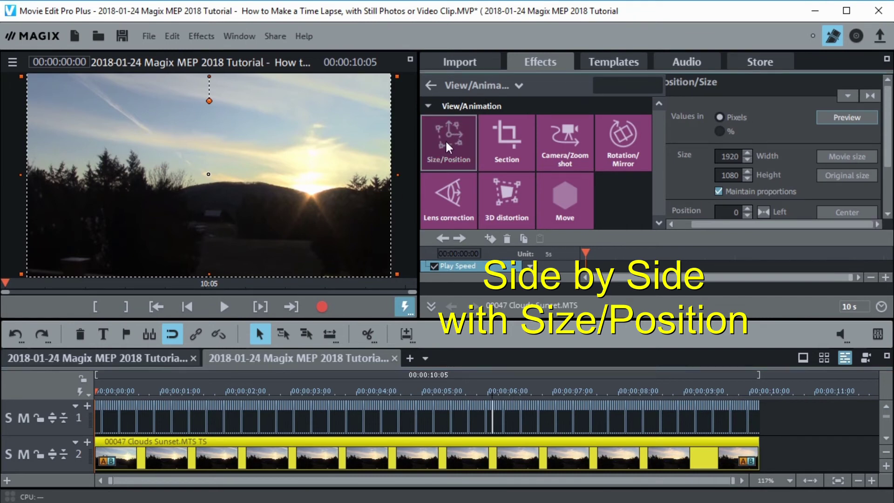
{"action": "left_click", "coordinate": [447, 154]}
{"action": "left_click_drag", "start_coordinate": [247, 170], "coordinate": [66, 172]}
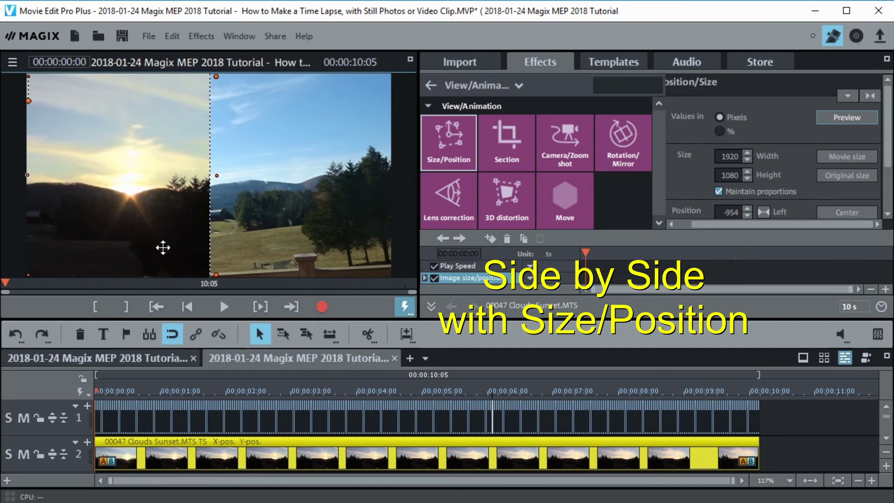
{"action": "mouse_move", "coordinate": [90, 392]}
{"action": "left_mouse_down"}
{"action": "mouse_move", "coordinate": [718, 370]}
{"action": "mouse_move", "coordinate": [95, 390]}
{"action": "mouse_move", "coordinate": [670, 390]}
{"action": "mouse_move", "coordinate": [95, 390]}
{"action": "left_mouse_up"}
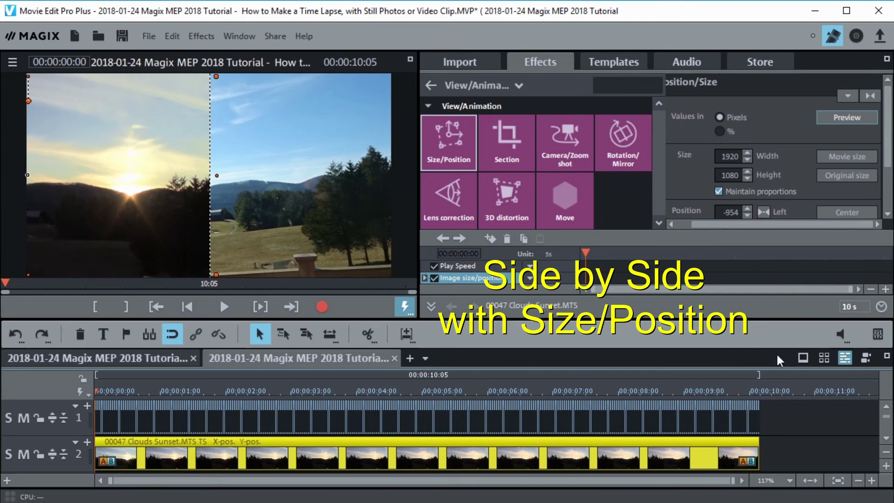
{"action": "left_click", "coordinate": [788, 444]}
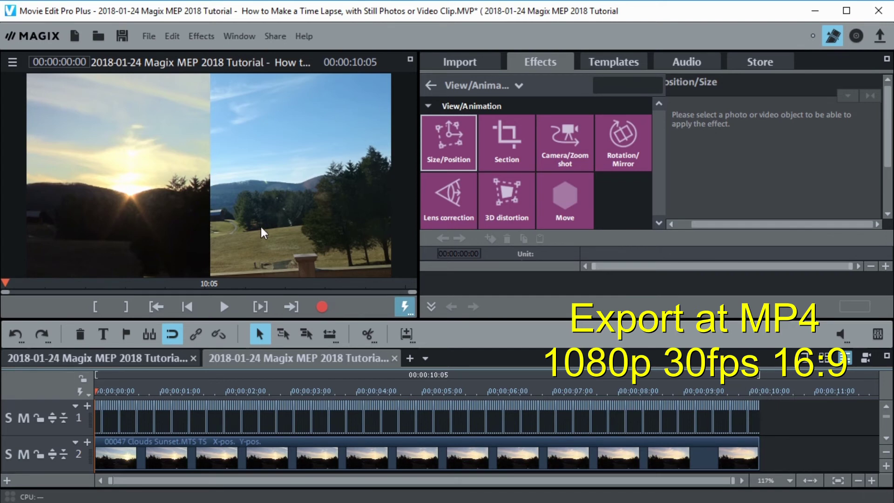
Open the MPEG-4 movie export and choose the custom 1080p preset without the Standard Rate suffix.
{"action": "left_click", "coordinate": [144, 36]}
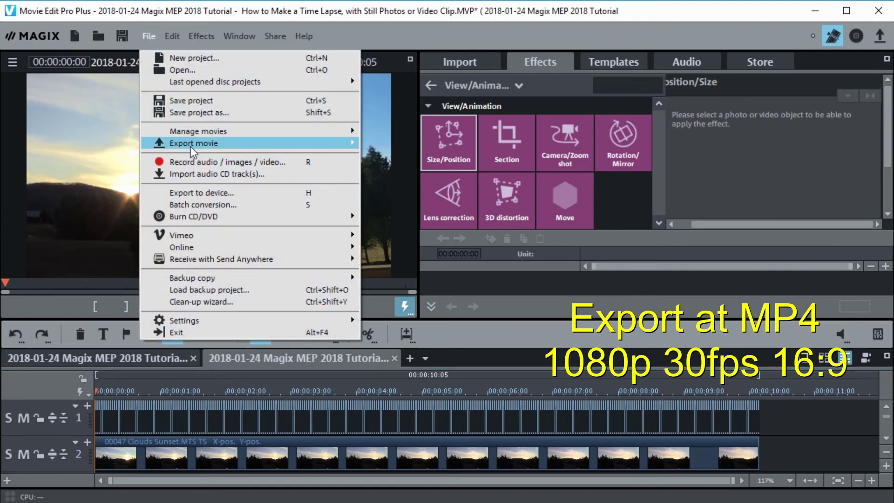
{"action": "mouse_move", "coordinate": [192, 146]}
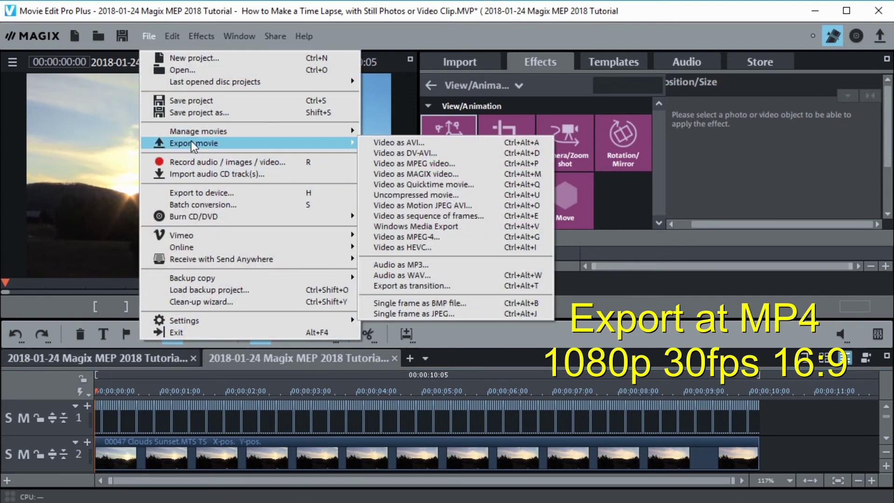
{"action": "left_click", "coordinate": [415, 237]}
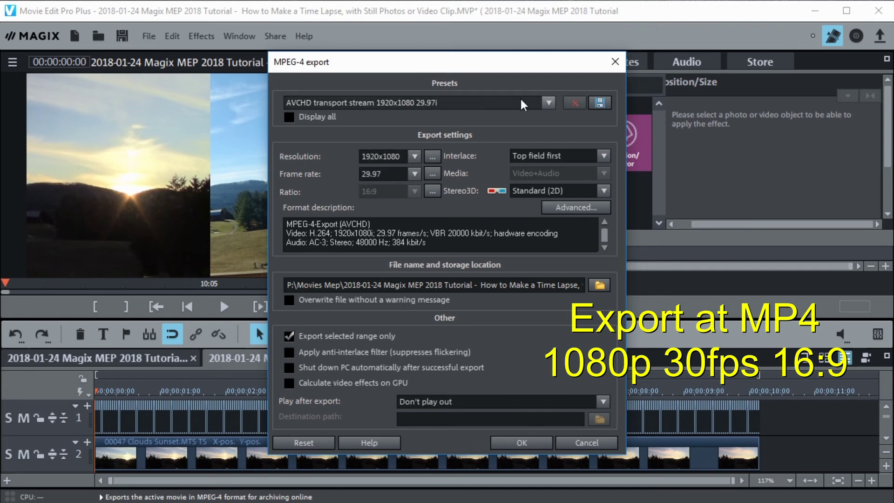
{"action": "left_click", "coordinate": [547, 100]}
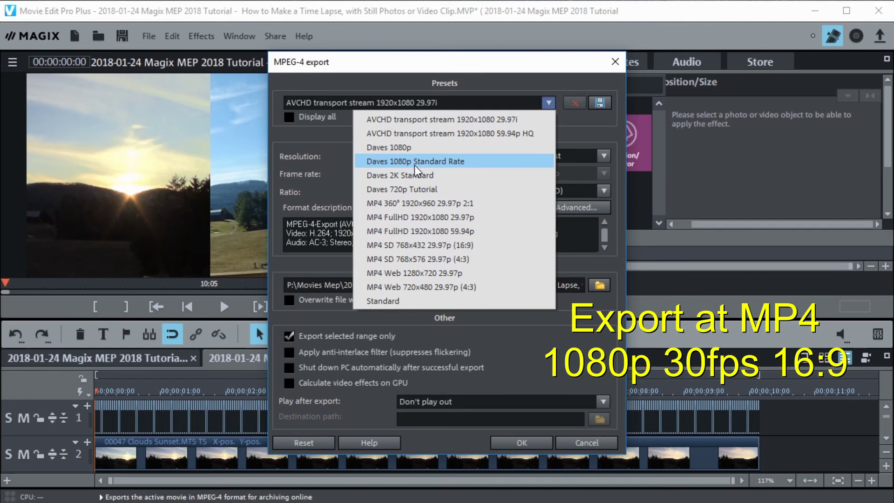
{"action": "left_click", "coordinate": [406, 146]}
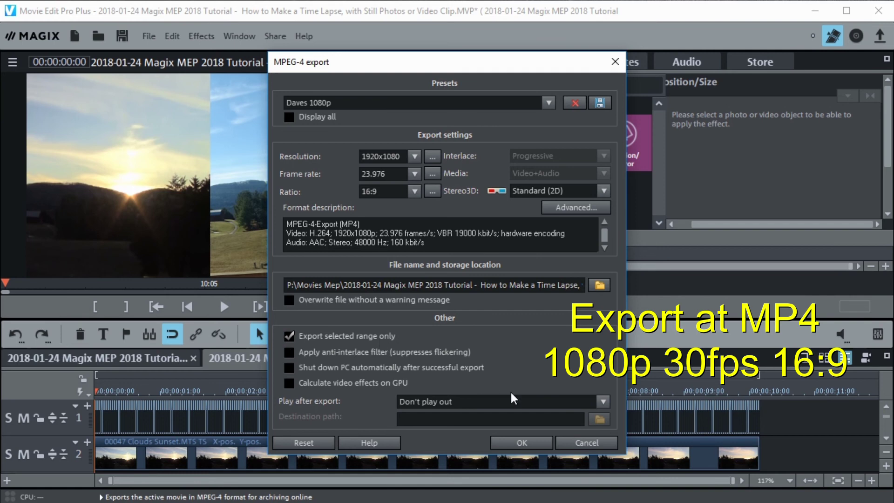
Adjust the MPEG-4 export frame rate to 29.97 to match the movie settings, and start the export.
{"action": "left_click", "coordinate": [524, 442]}
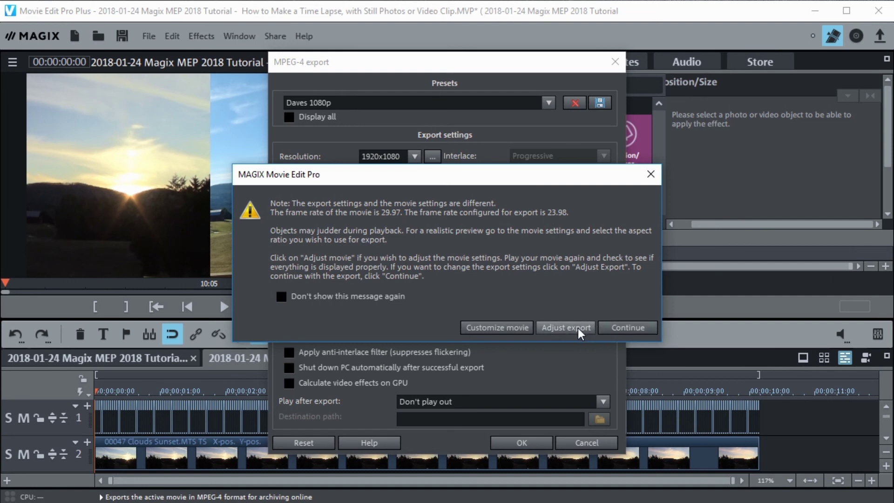
{"action": "left_click", "coordinate": [564, 328]}
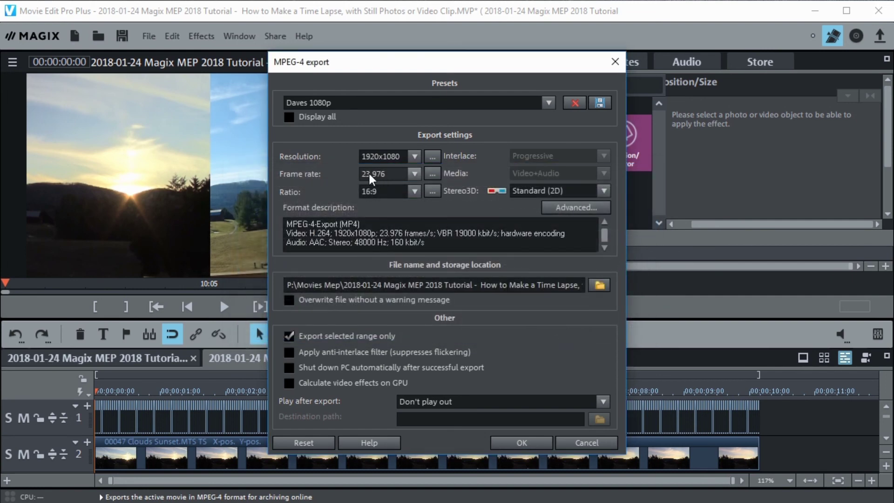
{"action": "left_click", "coordinate": [412, 174]}
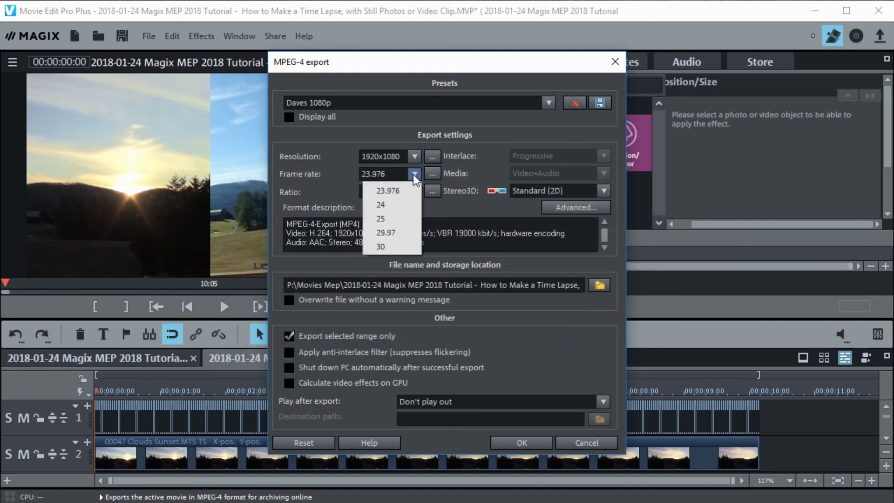
{"action": "left_click", "coordinate": [393, 231]}
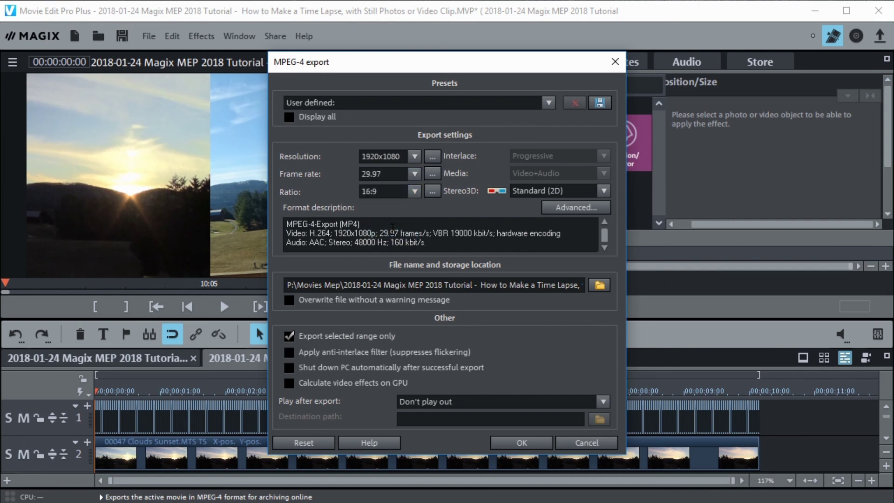
{"action": "left_click", "coordinate": [521, 440]}
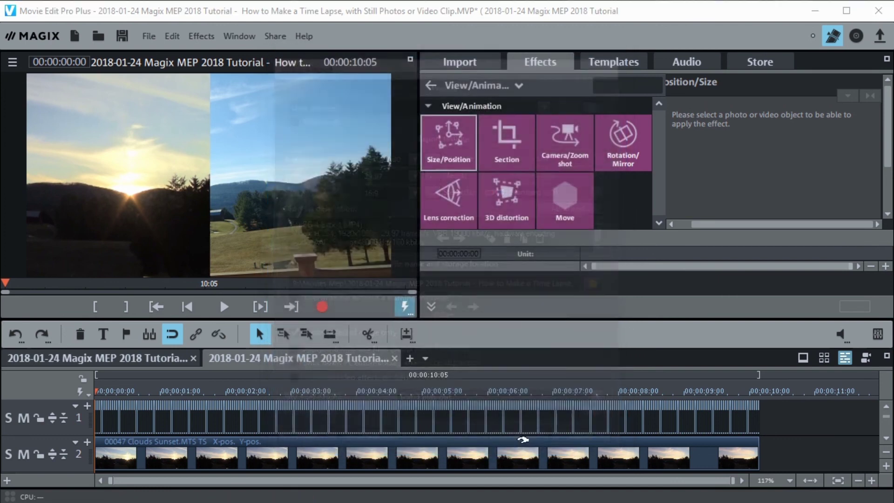